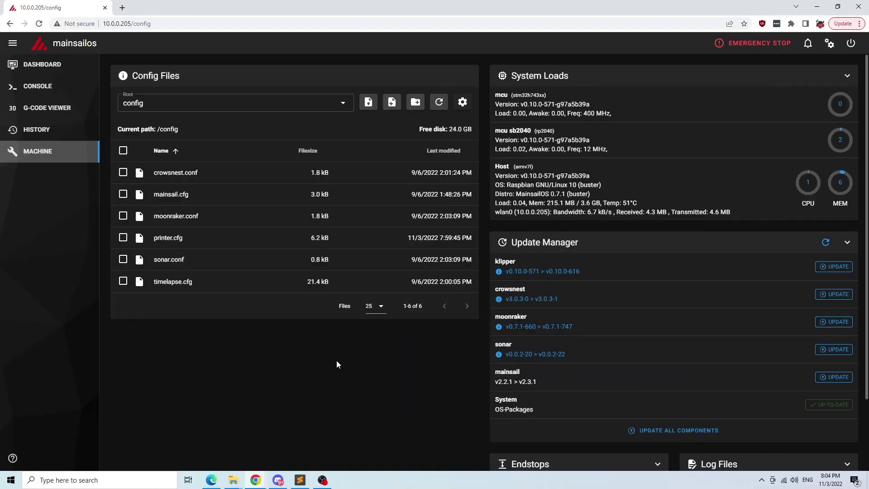
pyautogui.press('super')
pyautogui.write('terminal')
pyautogui.press('Return')
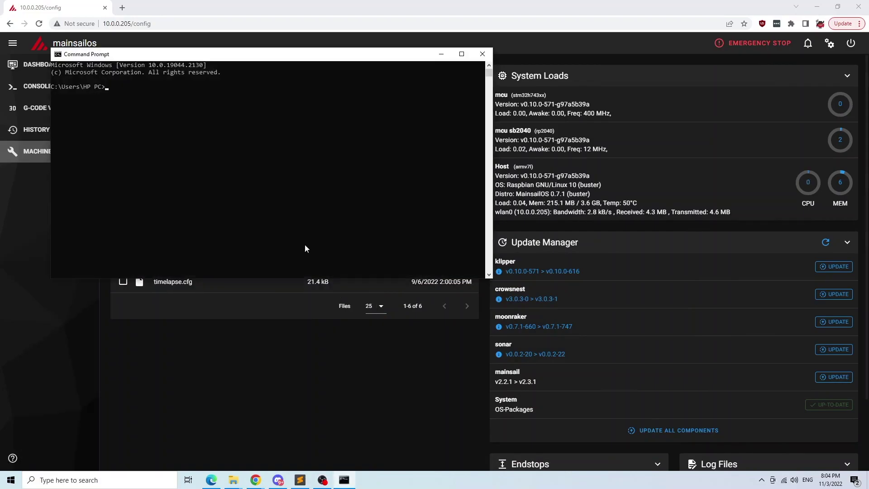
pyautogui.write('ss')
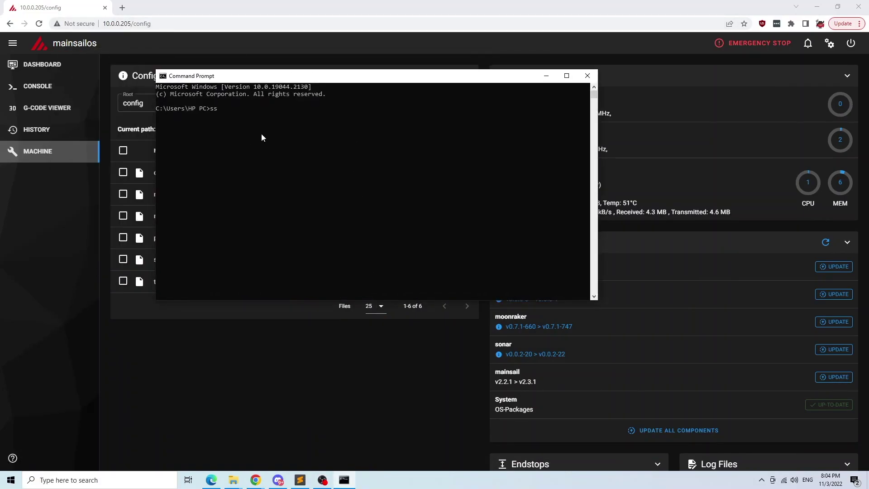
pyautogui.write('h pi@10.0.0.205')
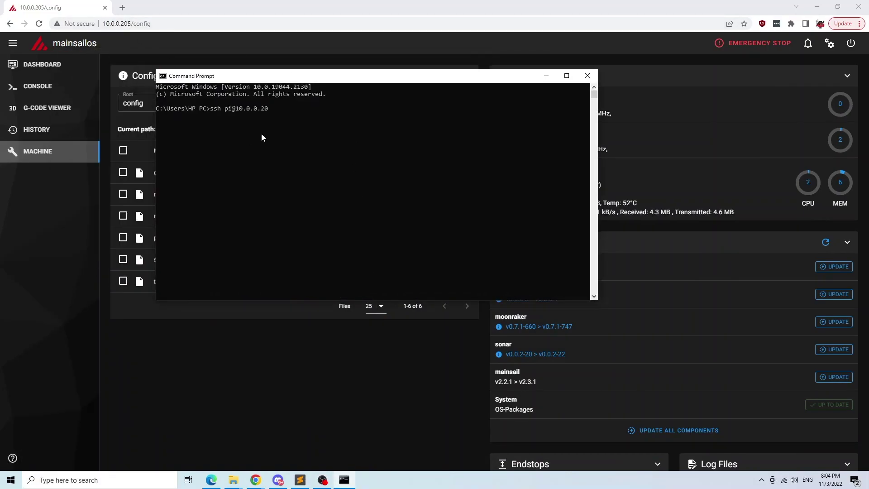
pyautogui.press('Return')
pyautogui.press('Return')
# Step: Review the Klipper firmware configuration menu and leave it without changes
pyautogui.write('cd klipper')
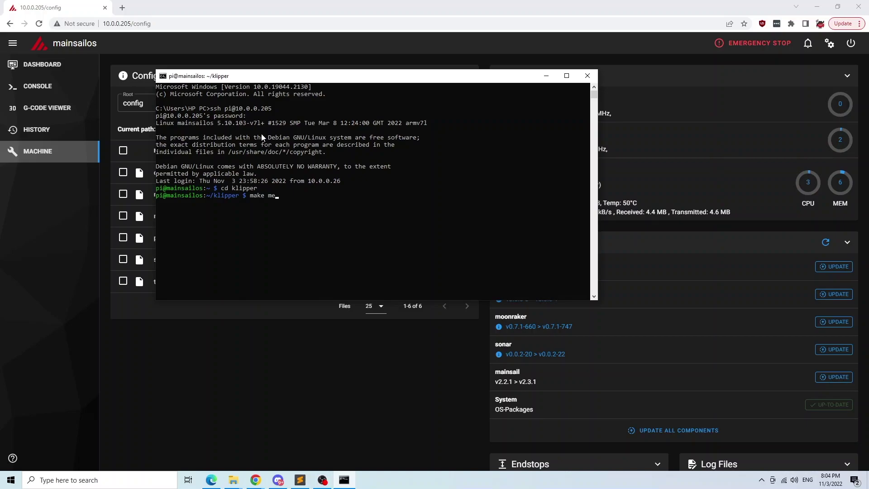
pyautogui.write('ig')
pyautogui.press('Return')
pyautogui.press('Down')
pyautogui.press('Down')
pyautogui.press('Down')
pyautogui.press('Down')
pyautogui.press('Down')
pyautogui.press('Down')
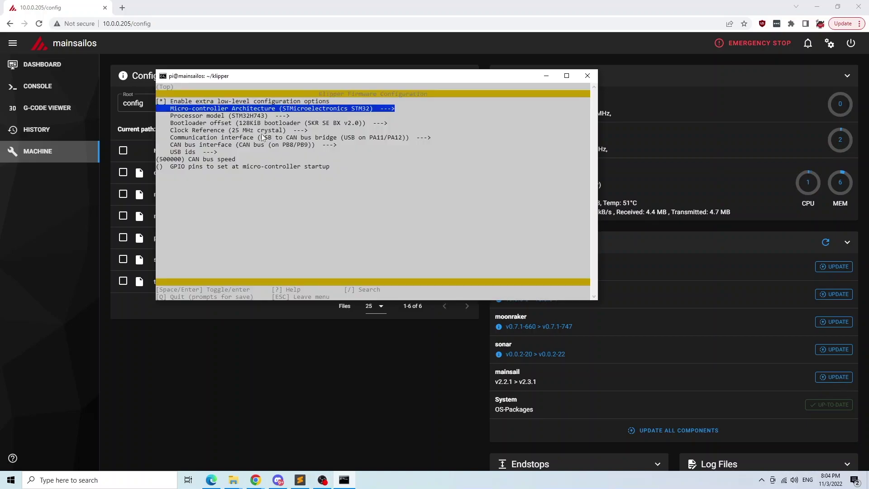
pyautogui.press('Down')
pyautogui.press('Down')
pyautogui.press('Down')
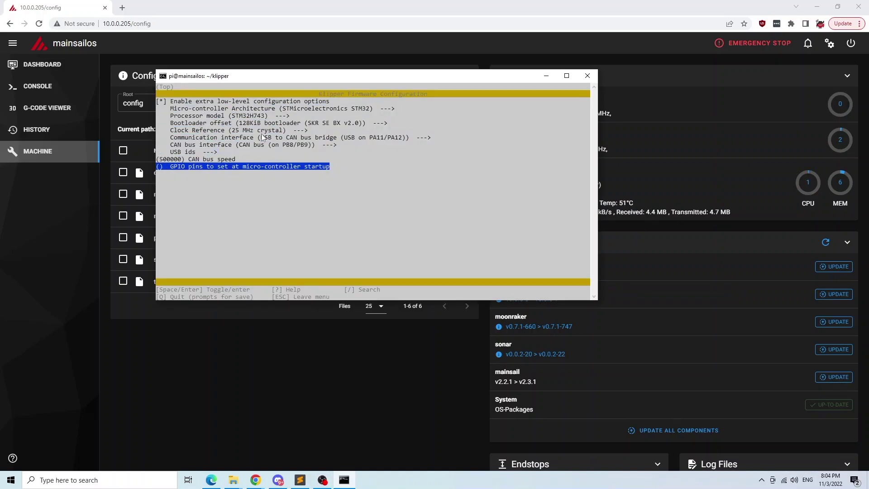
pyautogui.press('q')
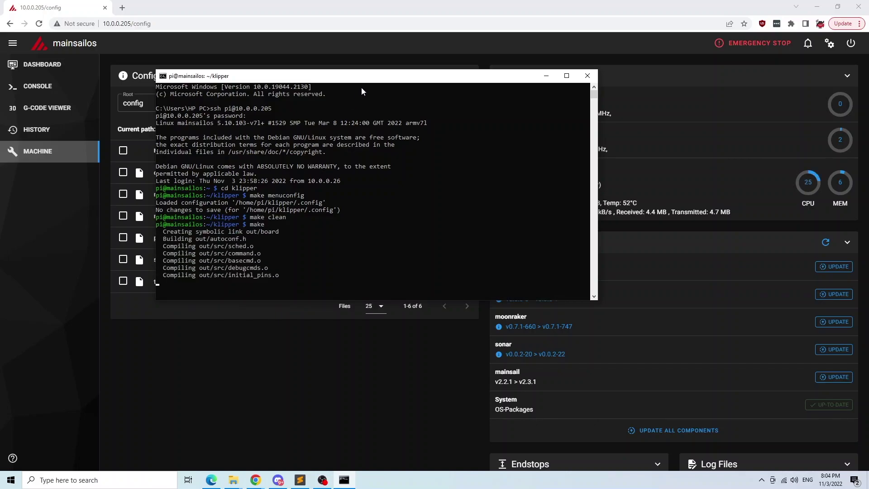
# Step: Copy out/klipper.bin into ~/klipper_config
pyautogui.moveTo(361, 76); pyautogui.dragTo(500, 94)
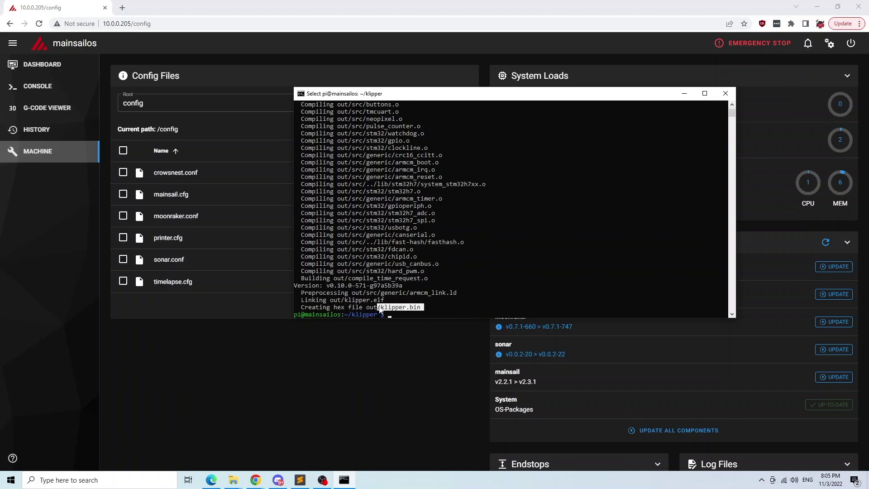
pyautogui.write('cp ')
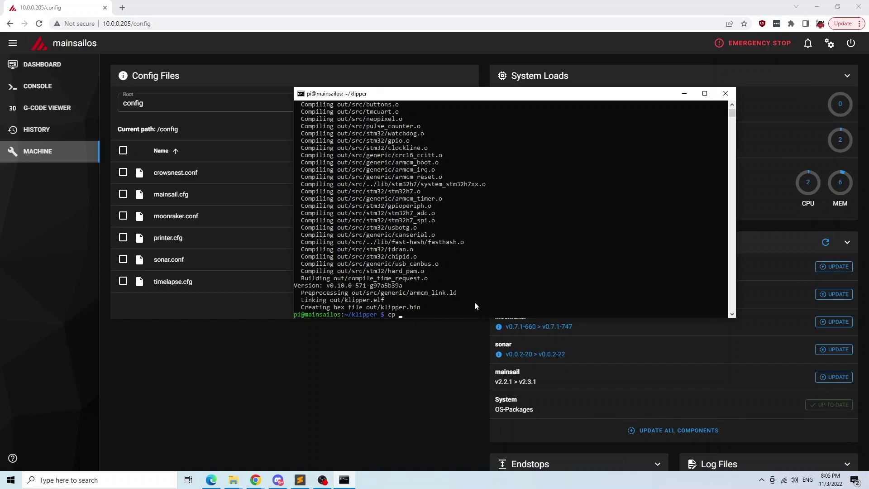
pyautogui.write('out/klipper.bin ~/klipper_config')
pyautogui.press('Return')
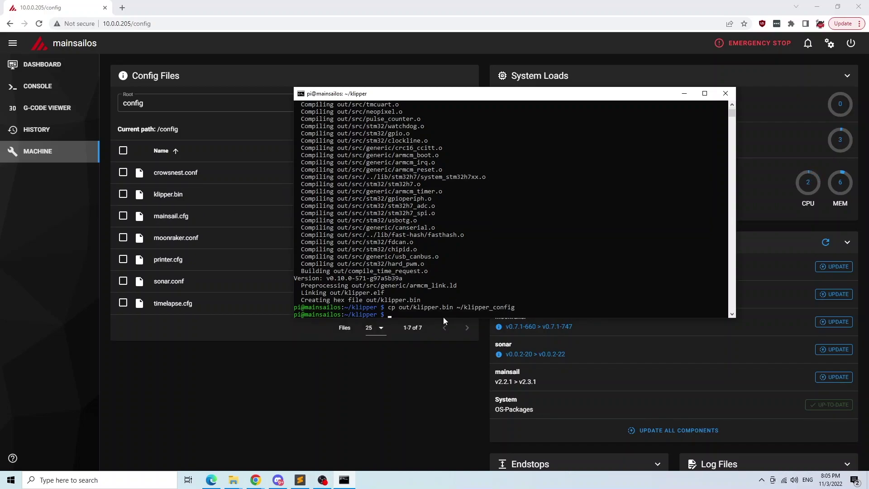
# Step: In make menuconfig, set the architecture to RP2040 and the interface to CAN bus, then save
pyautogui.write('make menuconfig')
pyautogui.press('Return')
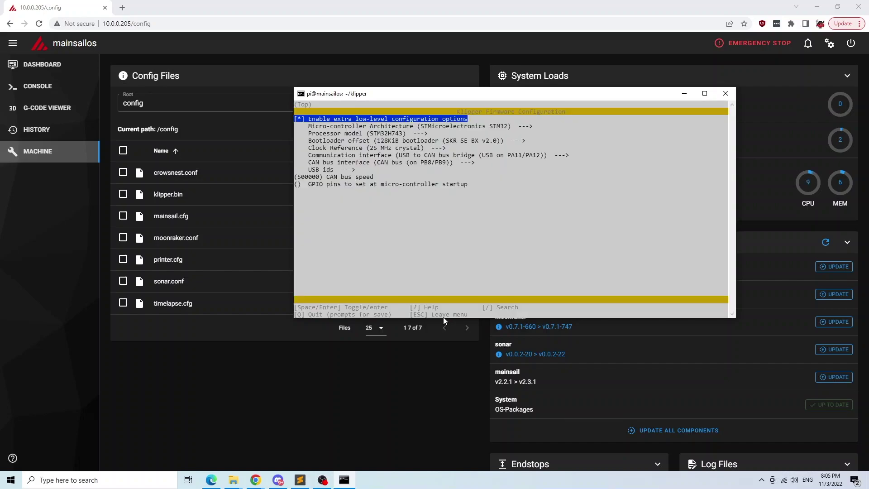
pyautogui.press('Down')
pyautogui.press('Return')
pyautogui.press('Return')
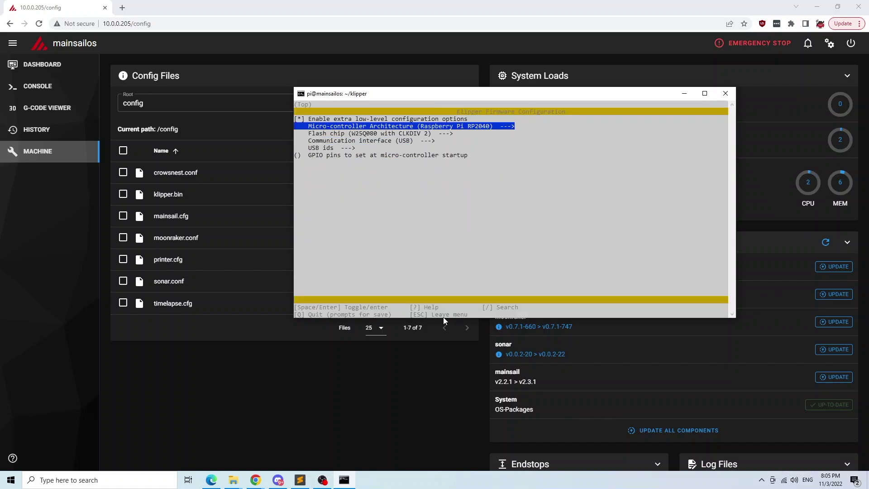
pyautogui.press('Down')
pyautogui.press('Down')
pyautogui.press('Return')
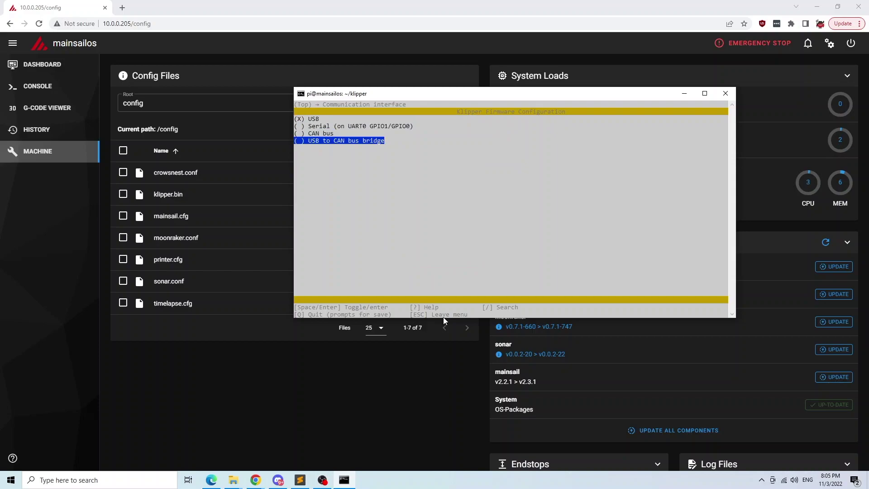
pyautogui.press('Return')
pyautogui.press('Down')
pyautogui.press('Down')
pyautogui.press('Down')
pyautogui.press('Down')
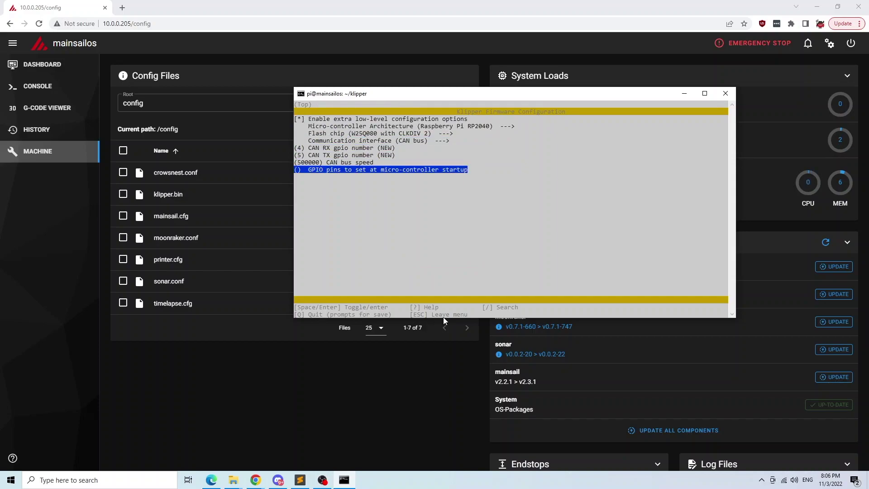
pyautogui.press('q')
pyautogui.press('Return')
# Step: Run make clean and make, then enter the copy of out/klipper.uf2 to ~/klipper_config
pyautogui.write('make clean')
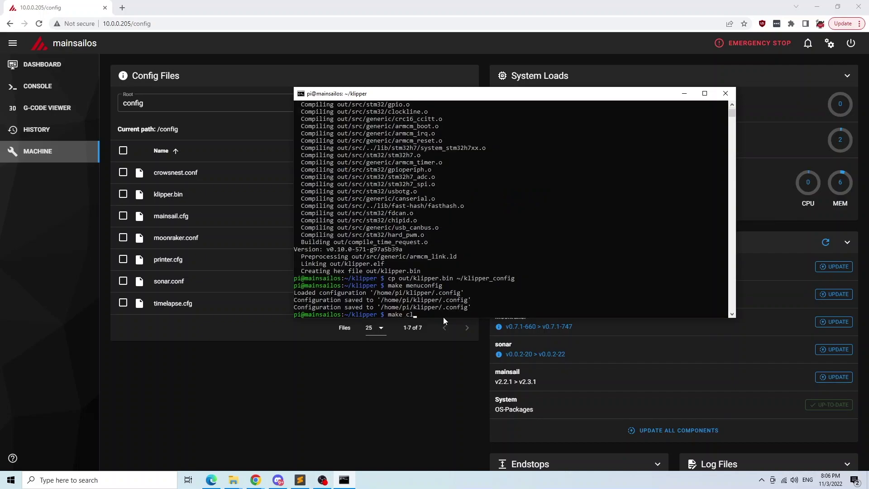
pyautogui.press('Return')
pyautogui.write('make')
pyautogui.press('Return')
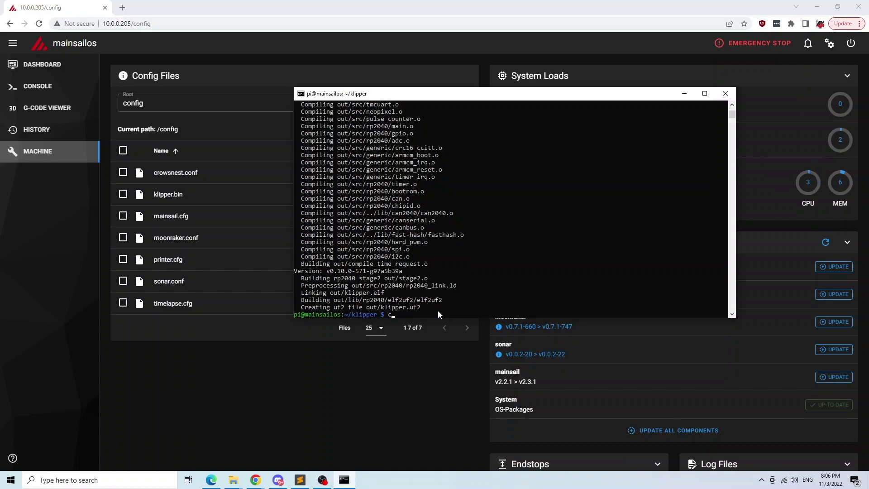
pyautogui.write('p out/klipper.uf2 ~/klipper_config')
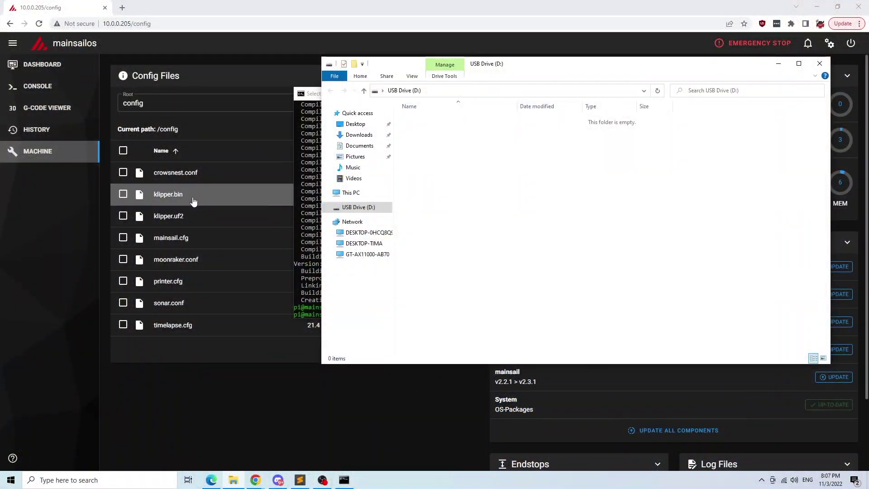
# Step: Download klipper.bin from Mainsail as firmware.bin on the USB drive, then view This PC
pyautogui.rightClick(195, 207)
pyautogui.click(228, 234)
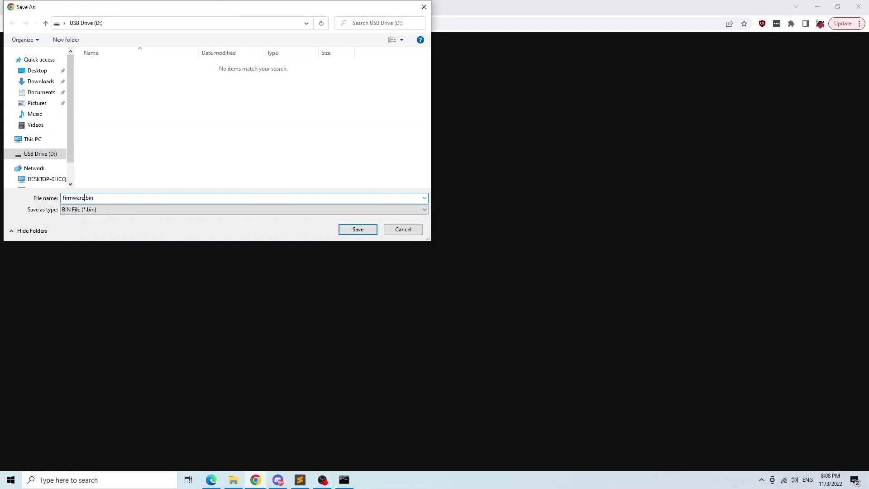
pyautogui.press('Return')
pyautogui.click(234, 480)
pyautogui.click(351, 192)
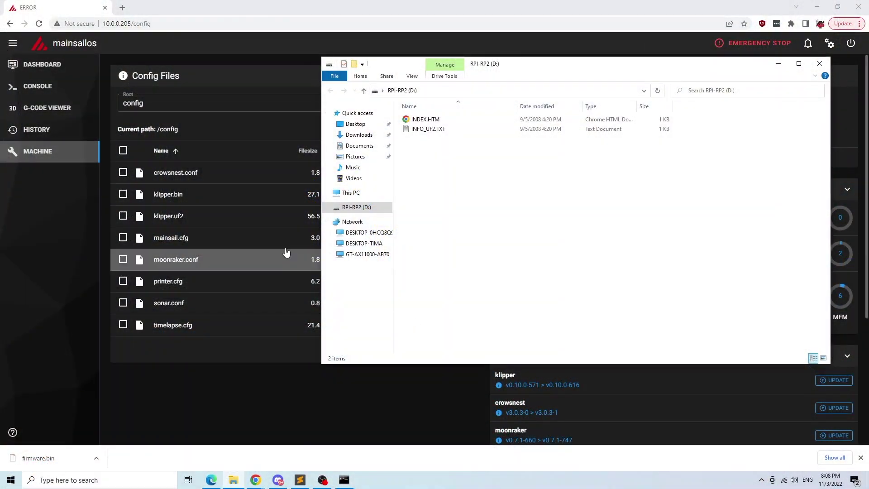
# Step: Download klipper.uf2 from Mainsail's Config Files list
pyautogui.click(204, 219)
pyautogui.rightClick(205, 218)
pyautogui.click(229, 252)
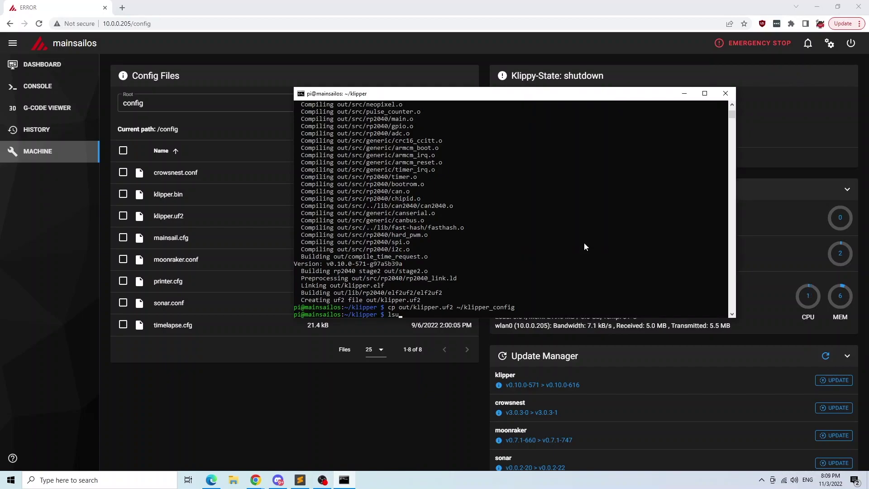
# Step: Run lsusb to find the OpenMoko device, view the can0 interface file, then reboot the Pi
pyautogui.press('Return')
pyautogui.moveTo(464, 293); pyautogui.dragTo(304, 295)
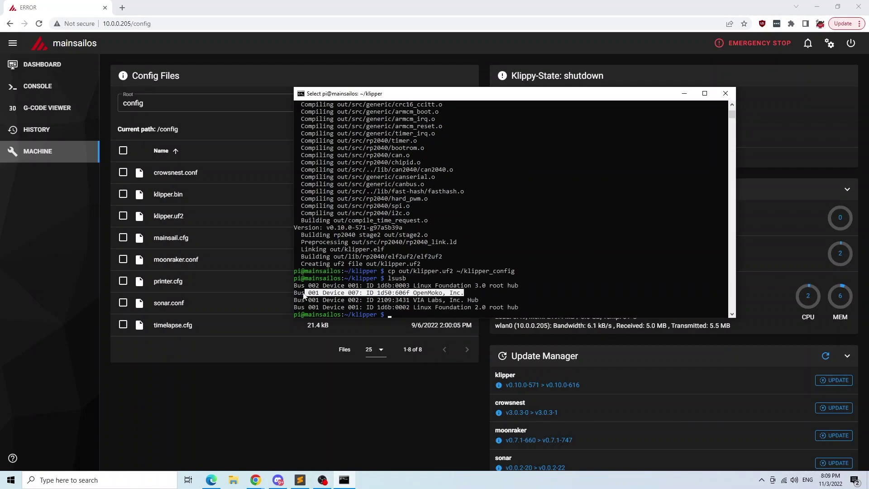
pyautogui.write('sudo nano /etc/network/interfaces.d/can0')
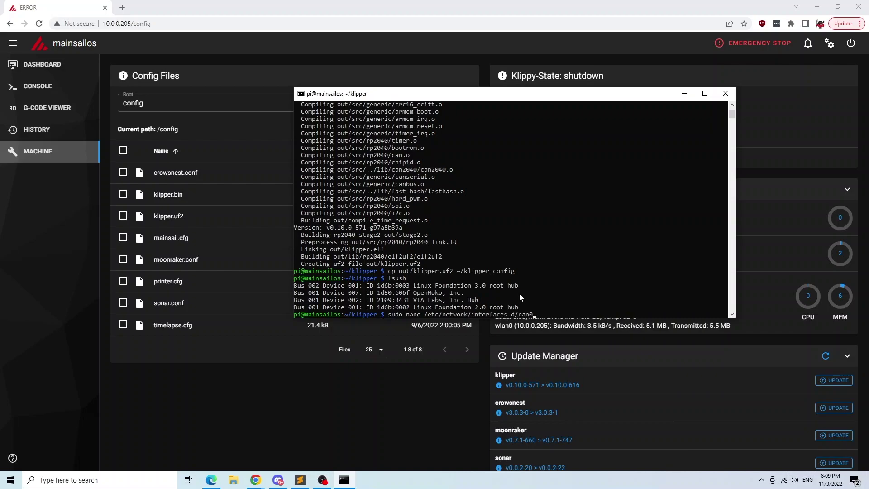
pyautogui.press('Return')
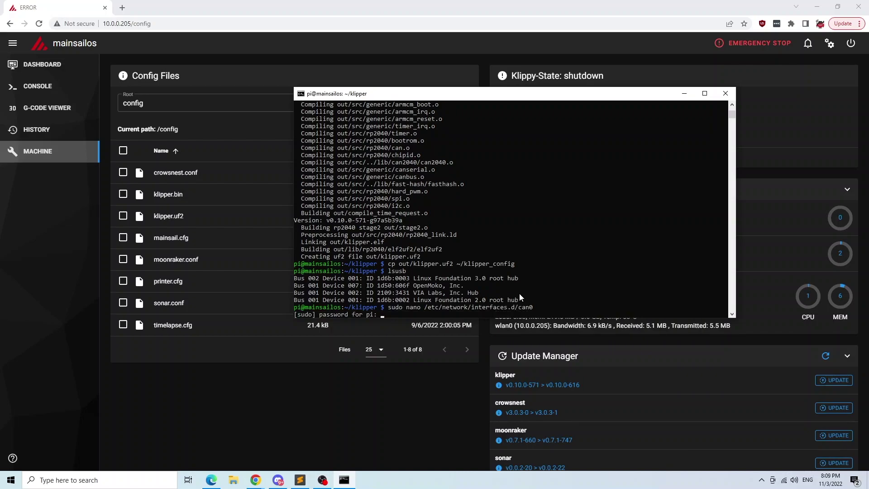
pyautogui.press('Return')
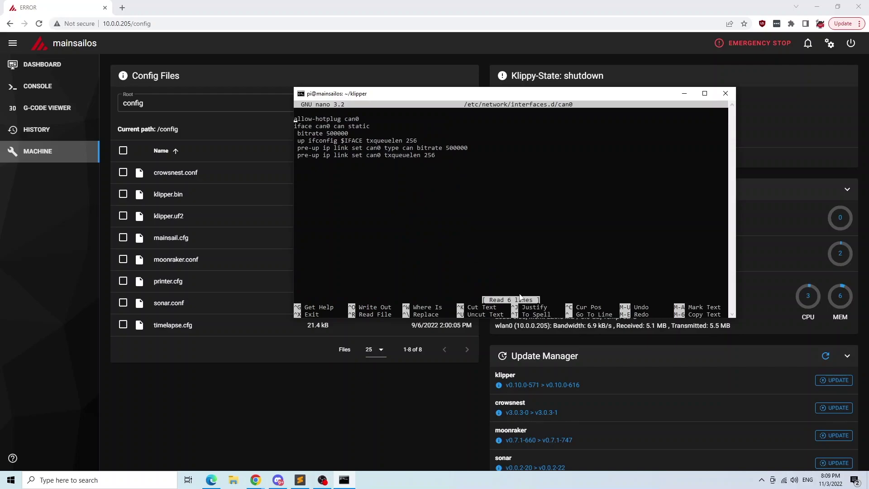
pyautogui.hotkey('ctrl', 'x')
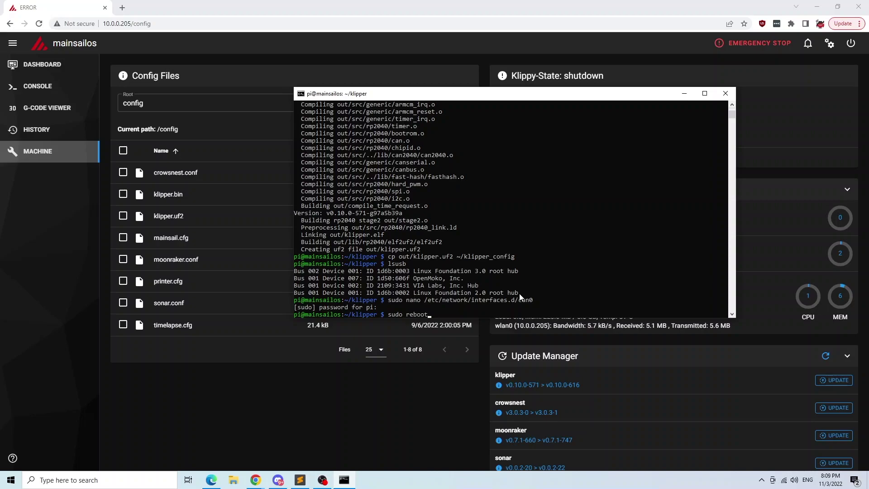
pyautogui.press('Return')
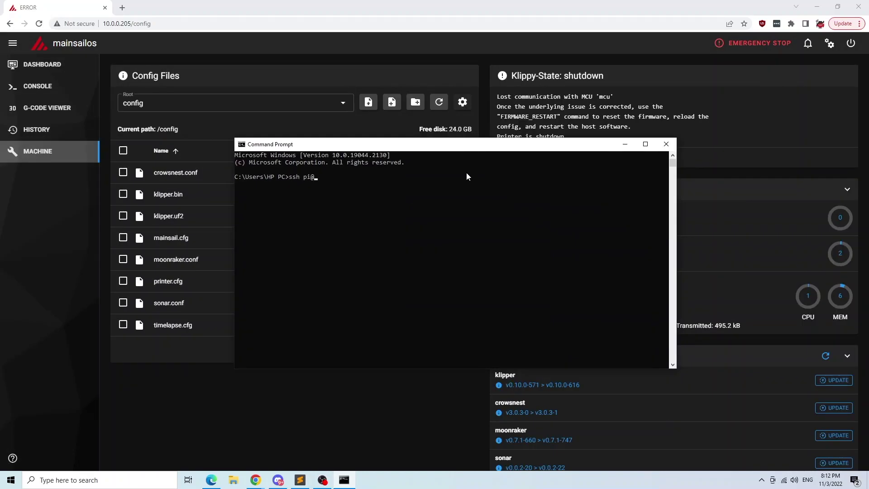
# Step: SSH back into the Pi at 10.0.0.205 and run ifconfig
pyautogui.write('10.0.0.205')
pyautogui.press('Return')
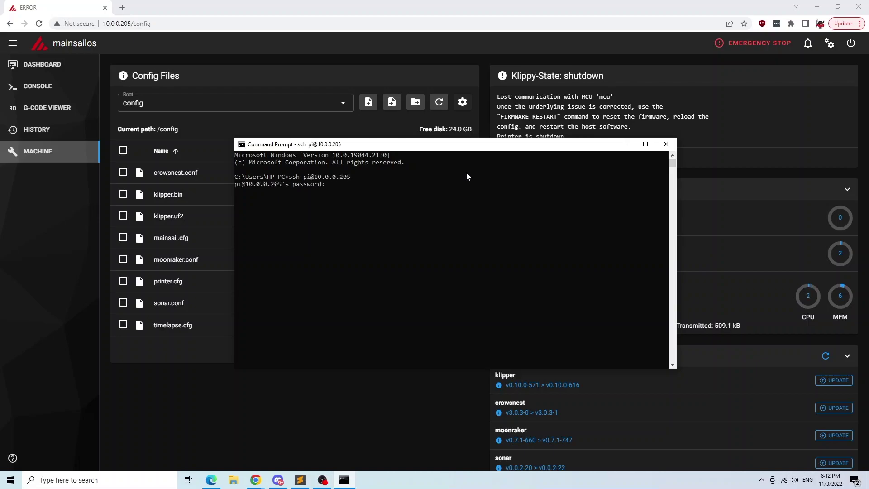
pyautogui.press('Return')
pyautogui.write('ifconfig')
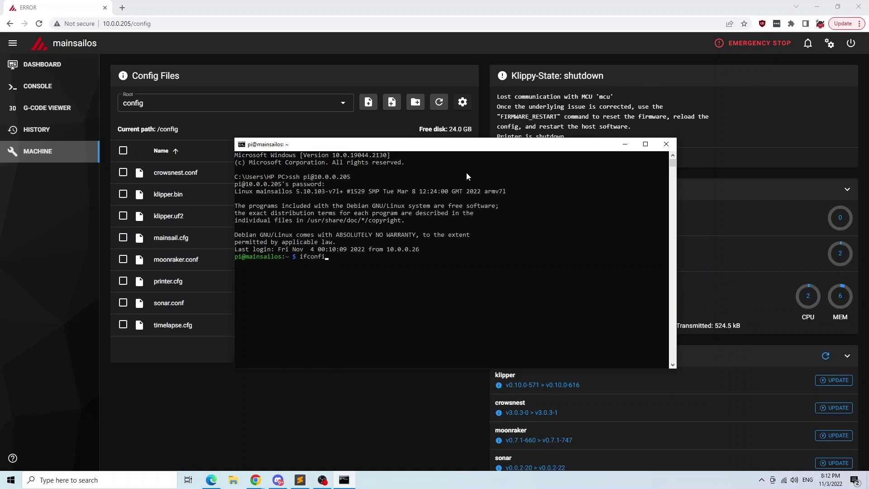
pyautogui.press('Return')
# Step: Run the canbus_query.py can0 query and select the first Klipper canbus UUID
pyautogui.click(332, 238)
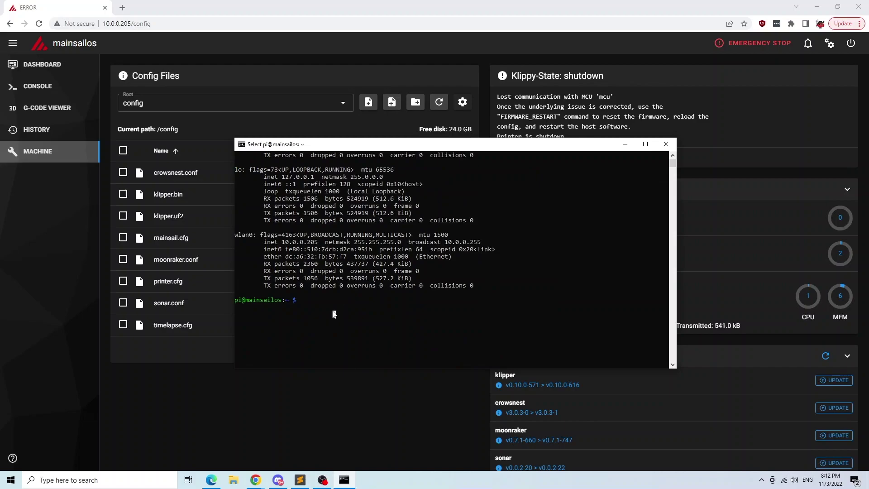
pyautogui.rightClick(333, 311)
pyautogui.press('Return')
pyautogui.moveTo(257, 307); pyautogui.dragTo(349, 307)
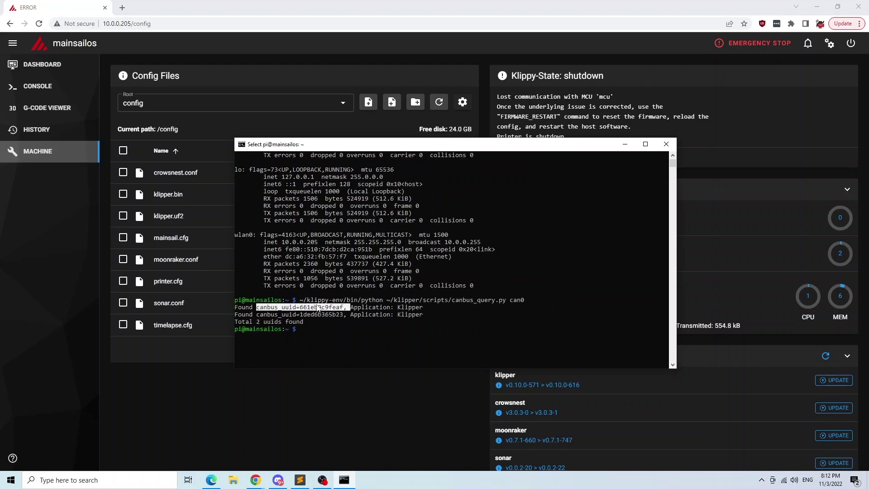
pyautogui.click(324, 398)
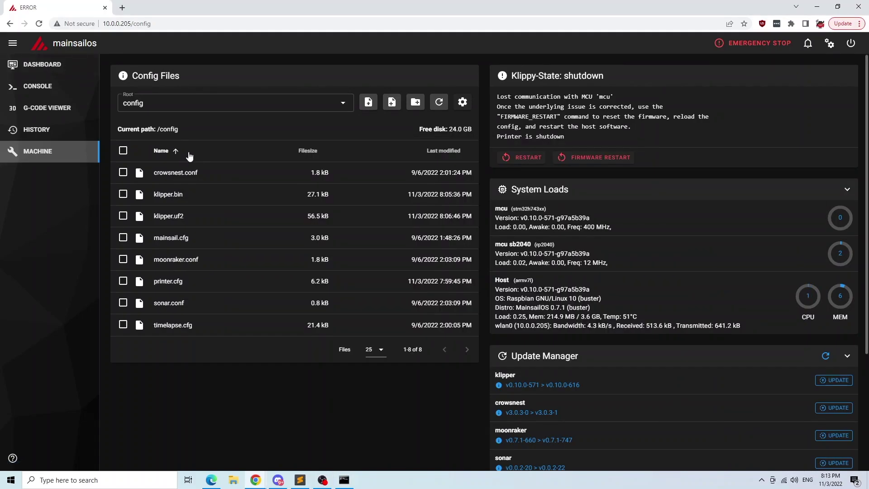
# Step: Verify the [mcu] and [mcu sb2040] canbus_uuid lines in printer.cfg, then Save & Restart
pyautogui.click(209, 288)
pyautogui.scroll(15, 210, 289)
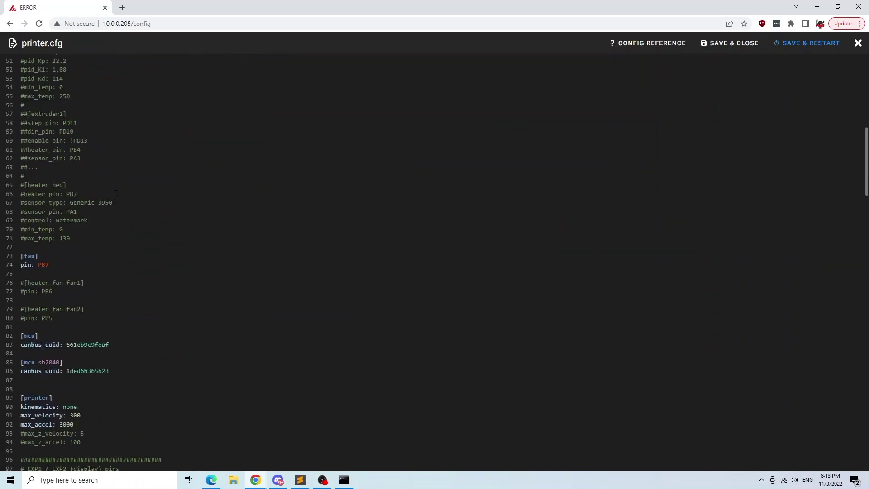
pyautogui.click(157, 163)
pyautogui.click(157, 191)
pyautogui.scroll(-18, 156, 194)
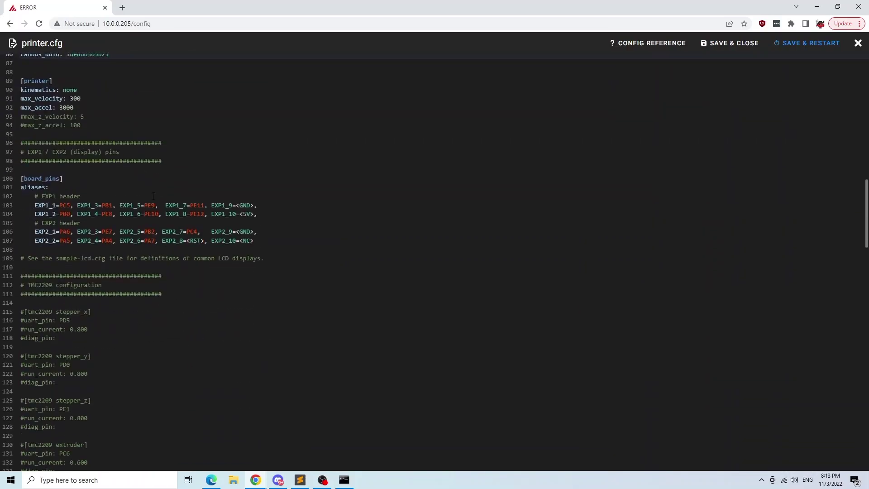
pyautogui.scroll(-14, 157, 193)
pyautogui.moveTo(156, 108); pyautogui.dragTo(155, 225)
pyautogui.scroll(-1, 203, 244)
pyautogui.click(203, 244)
pyautogui.click(807, 43)
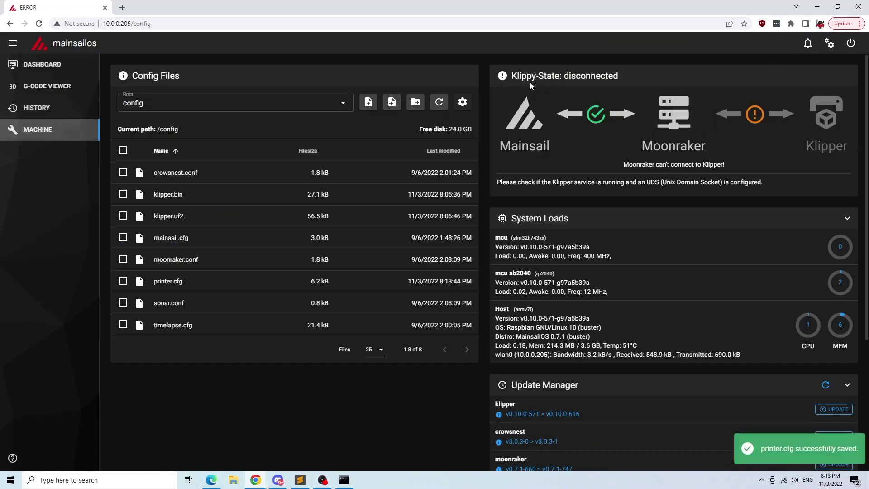
# Step: Open the Mainsail dashboard showing Extruder 26.3°C, FLY-SB2040 39.5°C and Warehouse 42.5°C
pyautogui.click(43, 65)
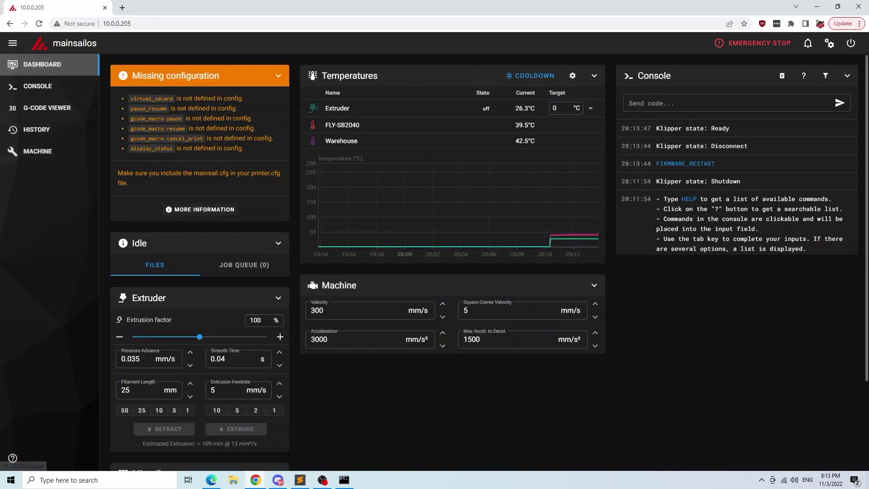